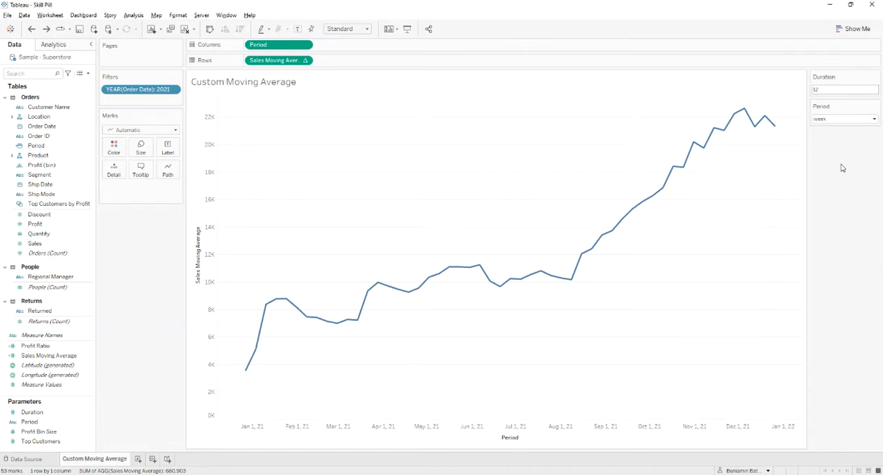
- Set the Duration parameter to 4 and the Period parameter to month on the Custom Moving Average sheet
left_click(821, 90)
type("4")
left_click(836, 119)
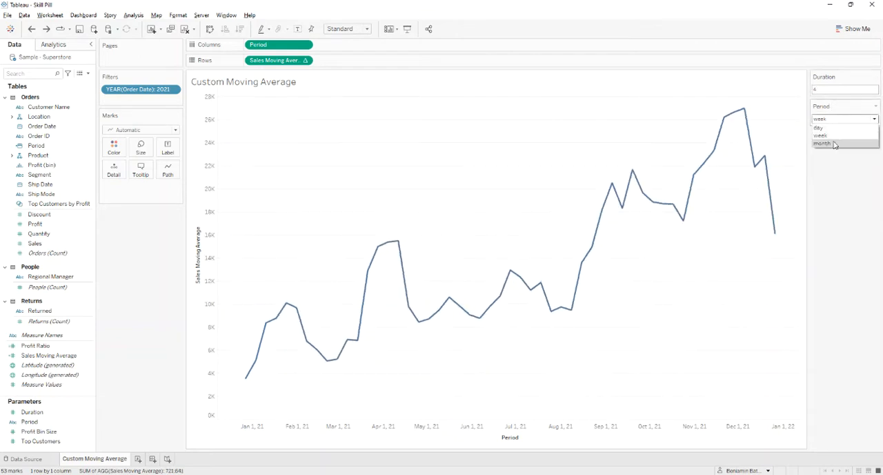
left_click(835, 143)
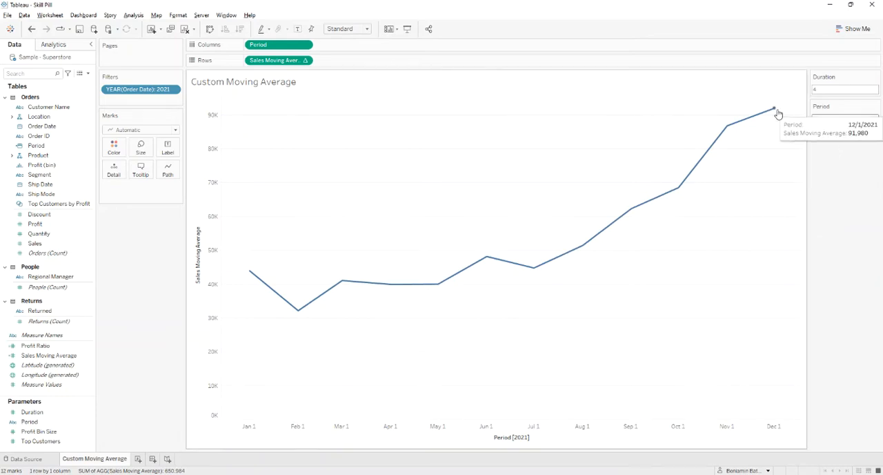
mouse_move(744, 122)
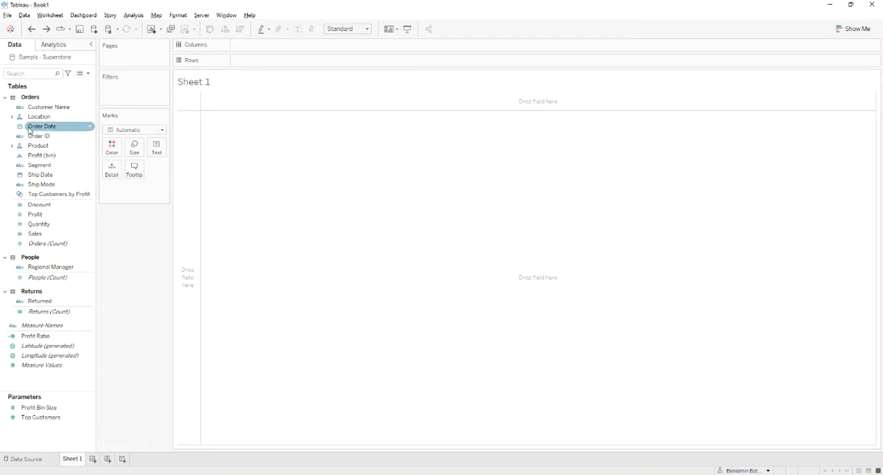
- Filter the new sheet by the year of Order Date, keeping only 2021
left_click_drag(42, 126, 125, 101)
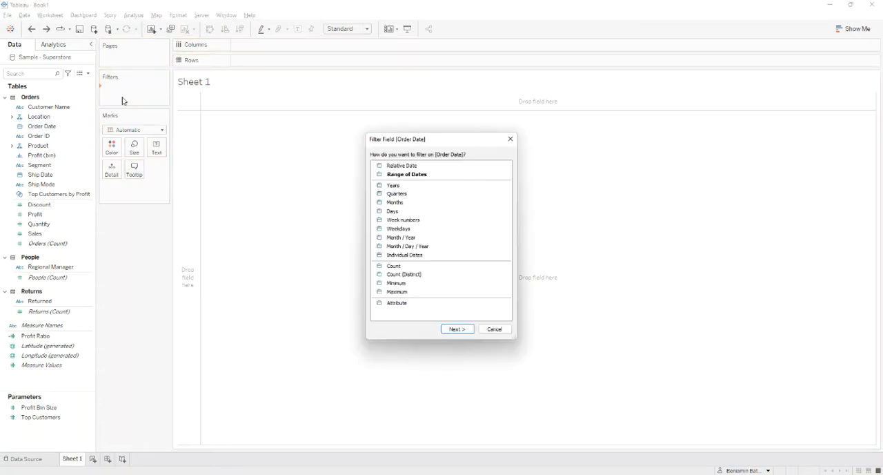
double_click(394, 187)
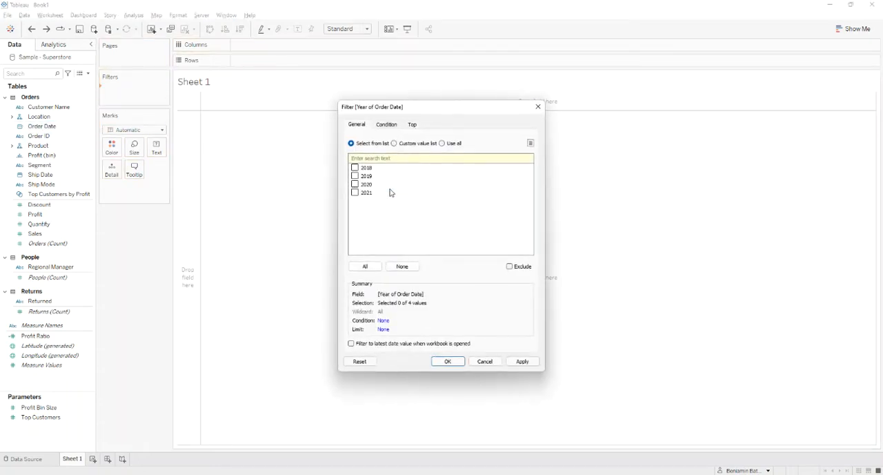
left_click(355, 192)
left_click(452, 361)
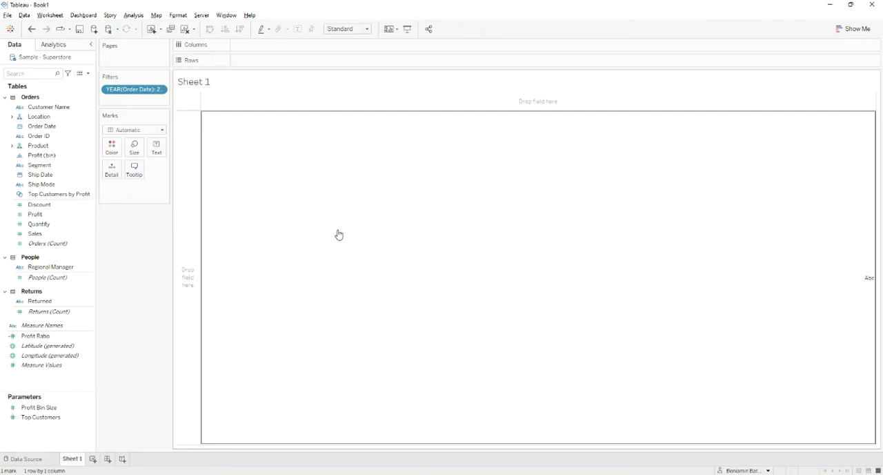
- Create an integer parameter named Duration with a current value of 6
right_click(53, 434)
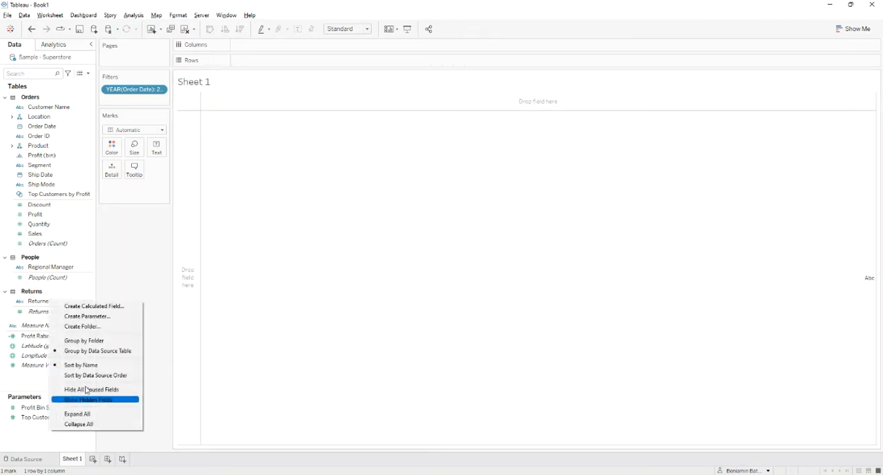
left_click(108, 316)
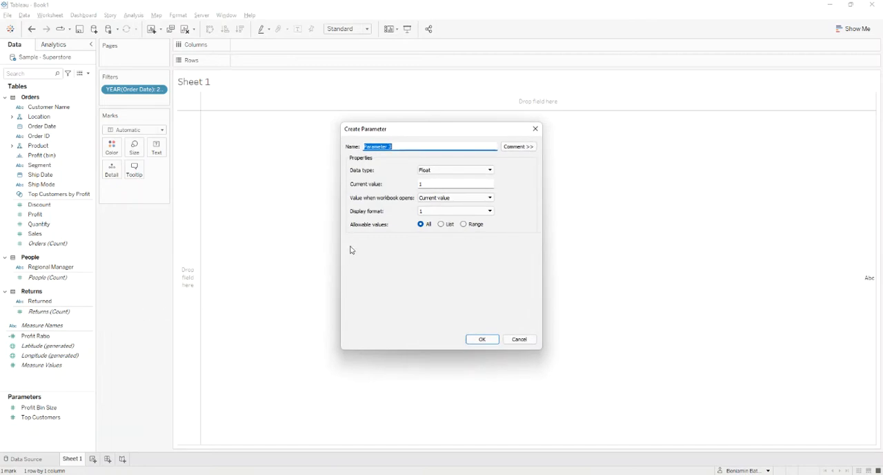
type("Duration")
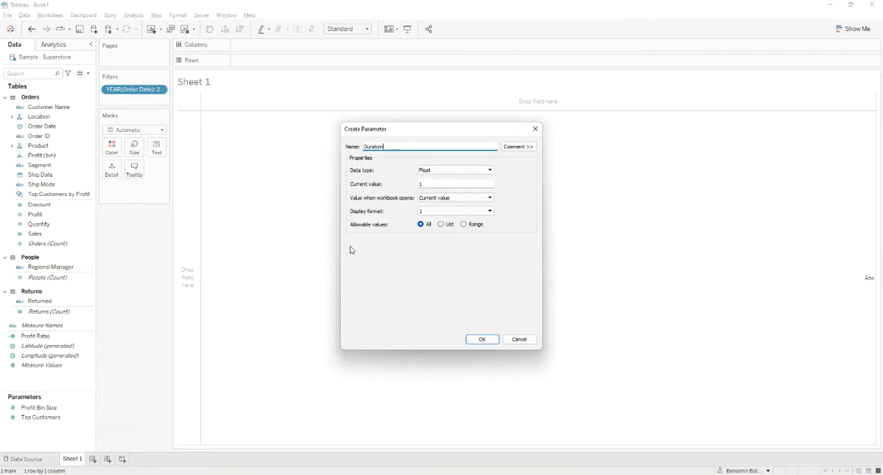
left_click(445, 171)
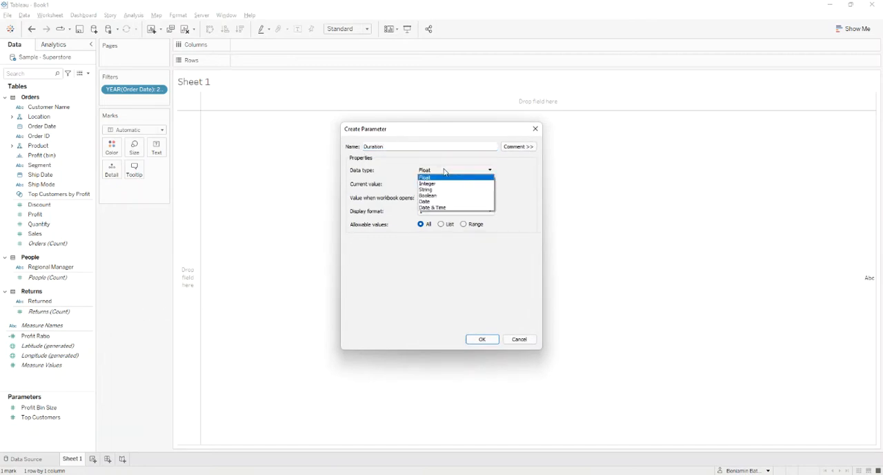
left_click(438, 182)
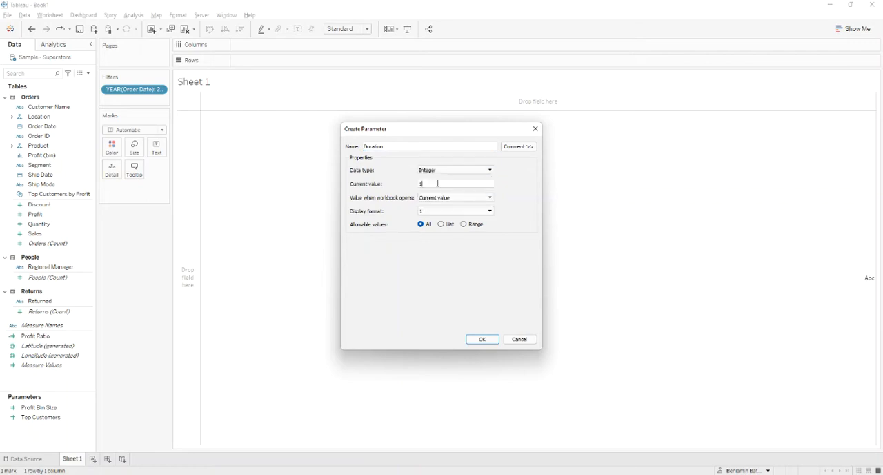
left_click_drag(437, 183, 414, 183)
type("5")
left_click(482, 341)
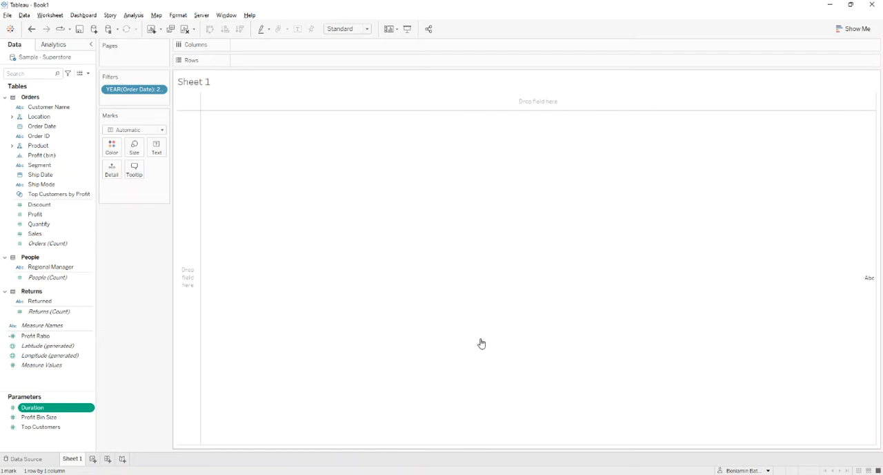
- Set up a new string parameter named Period that allows only values from a list
right_click(53, 443)
left_click(107, 325)
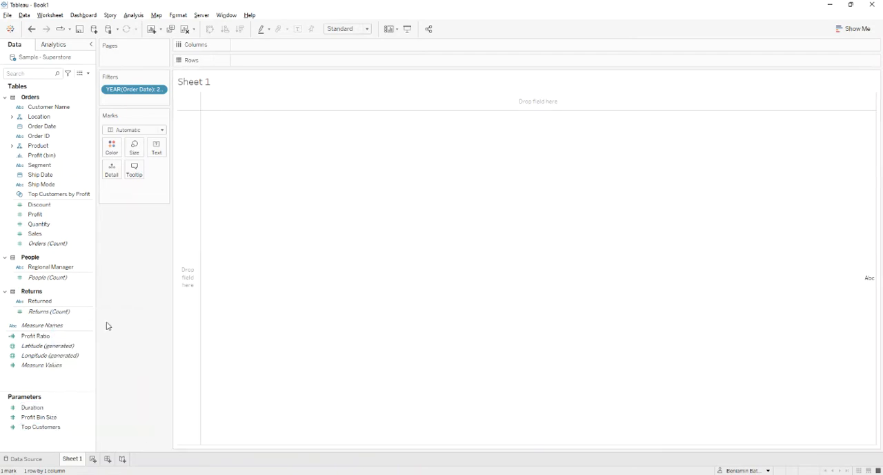
type("Period")
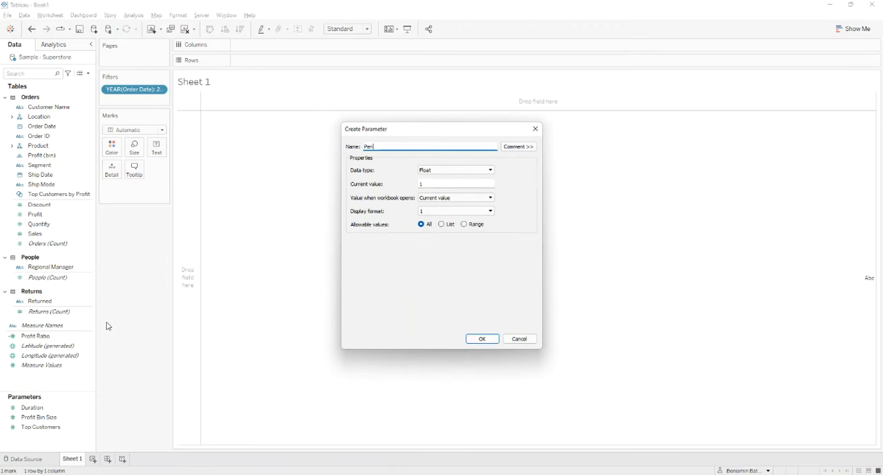
left_click(437, 171)
left_click(433, 189)
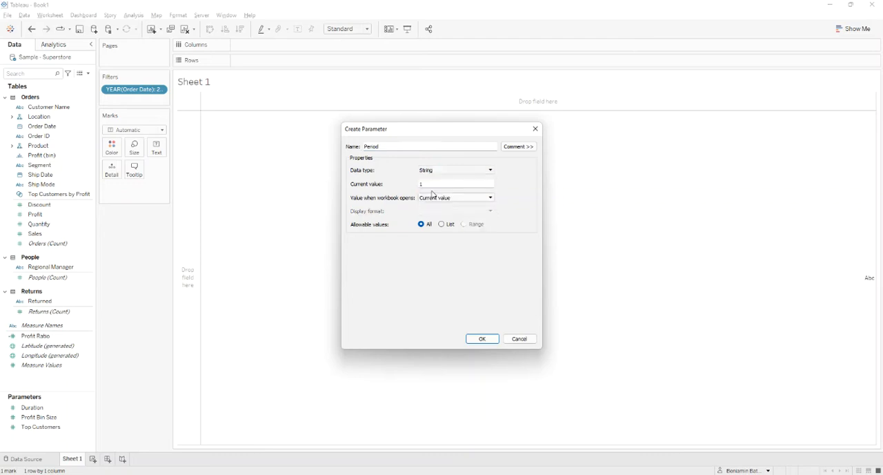
left_click(443, 225)
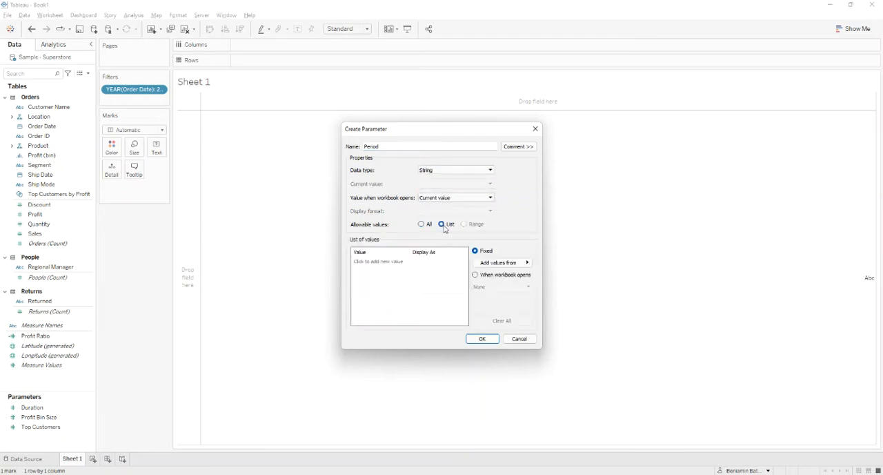
- Add day and week to the Period parameter's list of values and create the parameter
left_click(381, 261)
type("day")
key("Return")
type("w")
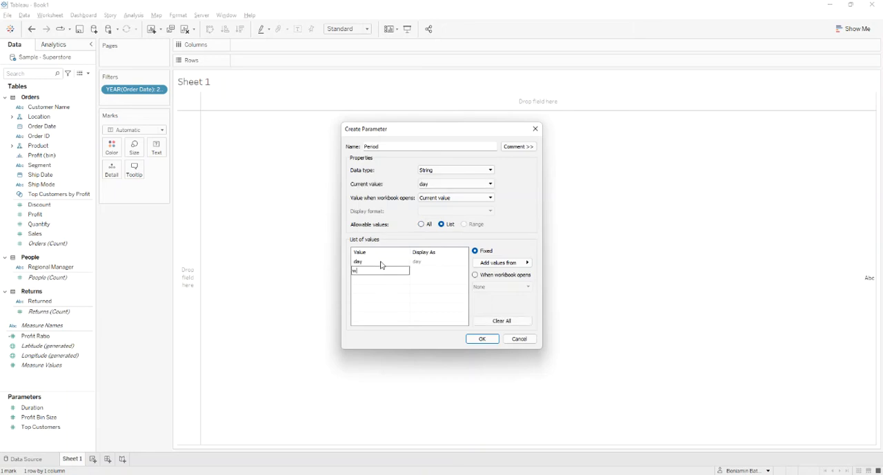
type("eek")
key("Return")
left_click(482, 338)
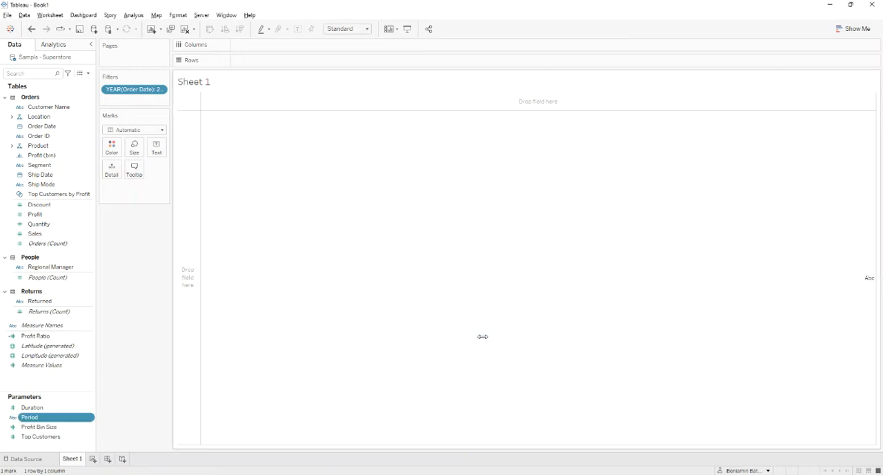
- Show the controls for the Duration and Period parameters on the sheet
right_click(42, 407)
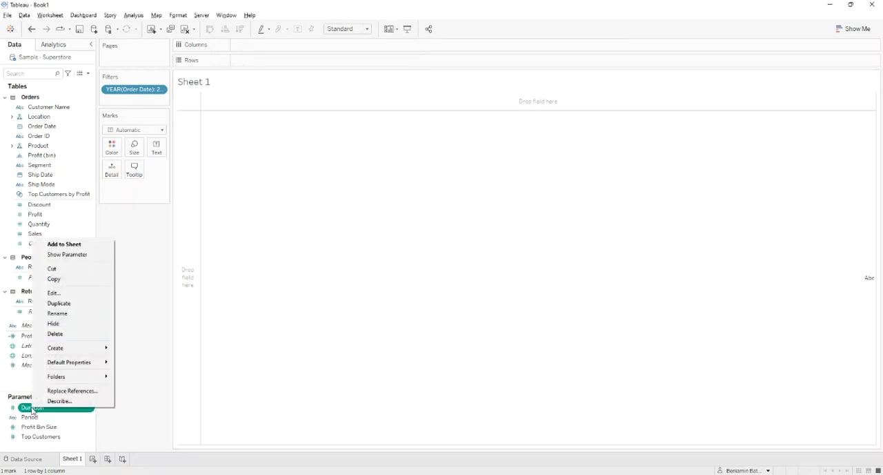
left_click(72, 255)
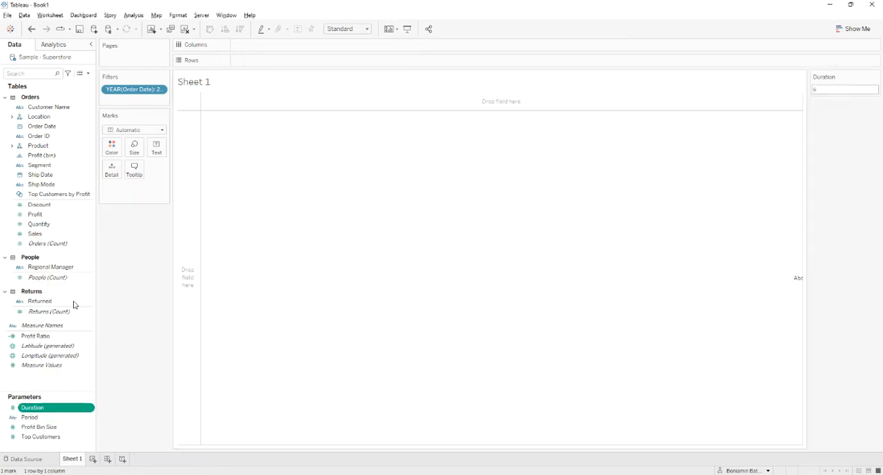
right_click(31, 416)
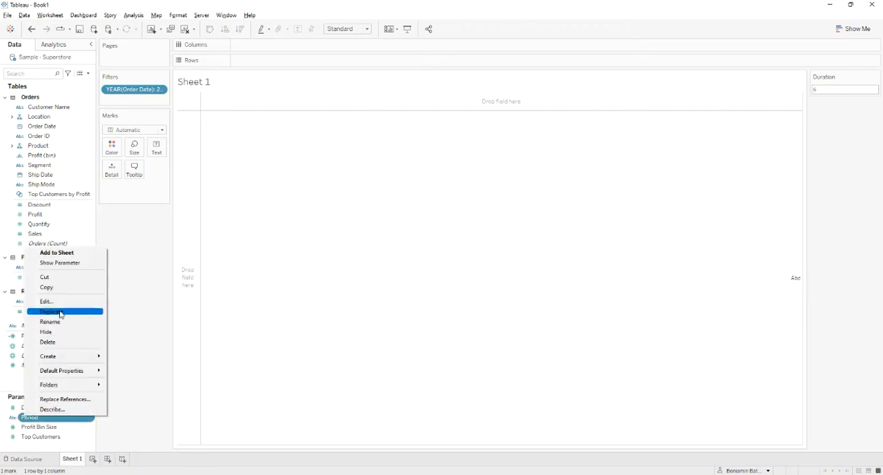
left_click(69, 263)
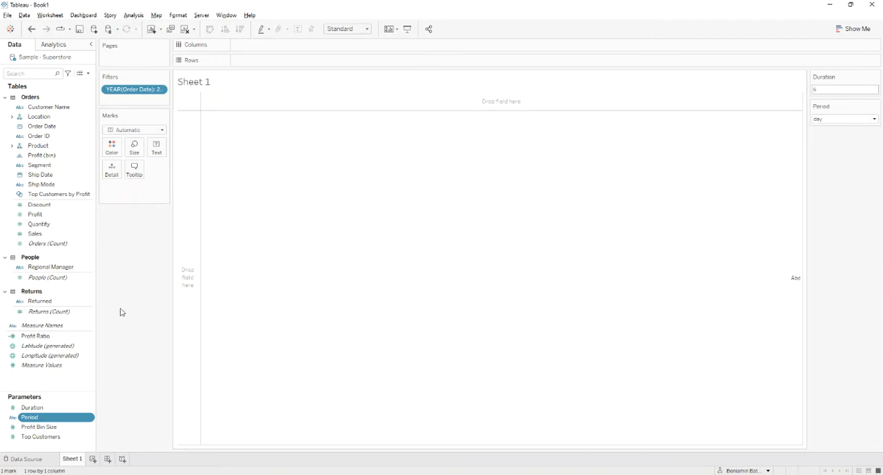
- Start a calculated field named Period and insert the DATETRUNC function in its formula
right_click(59, 387)
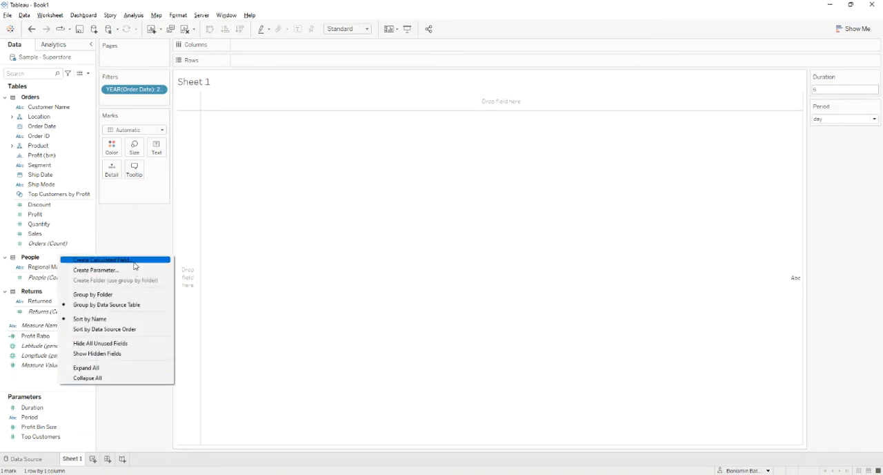
left_click(158, 260)
type("Period")
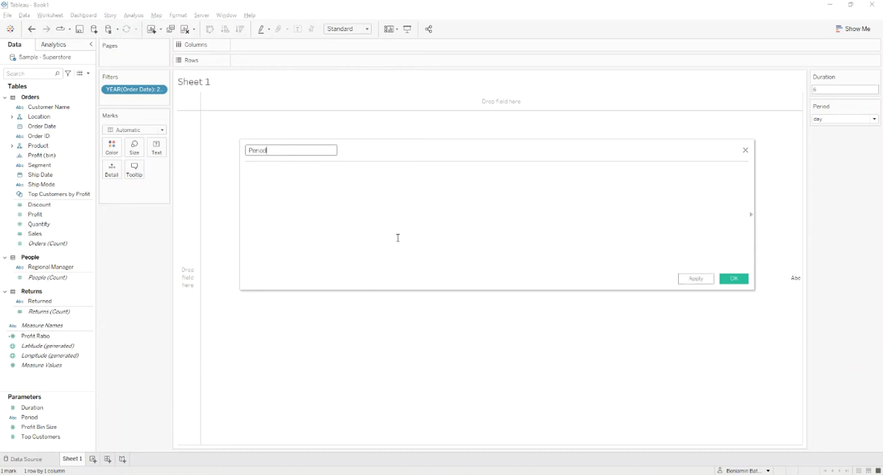
left_click(376, 239)
type("datet")
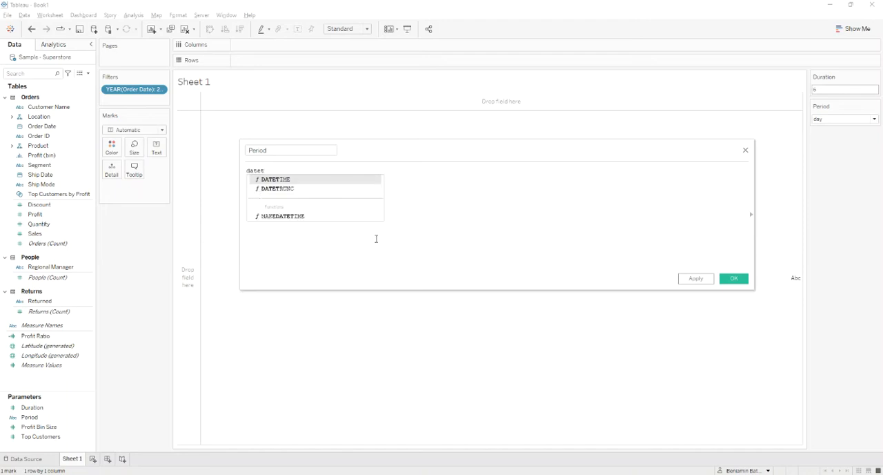
key("Down")
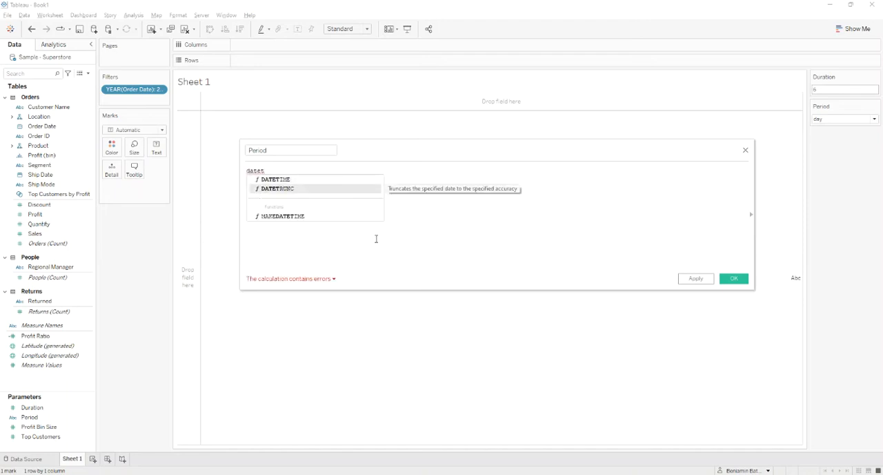
key("Return")
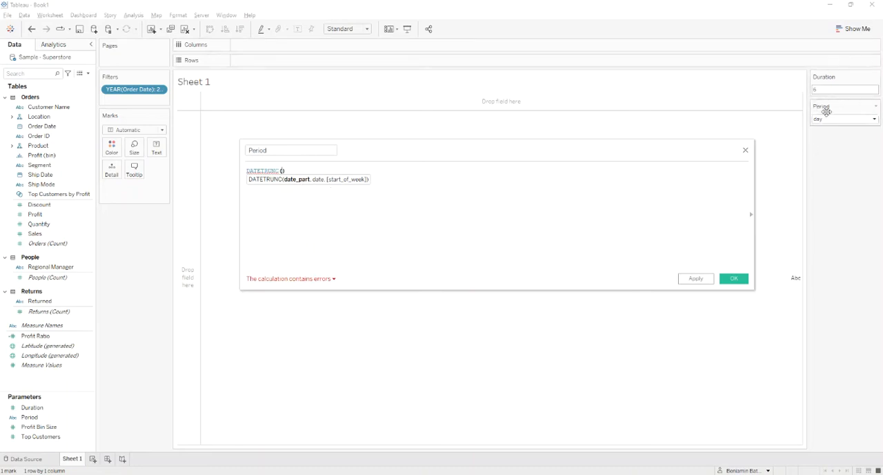
- Complete the DATETRUNC formula with the Period parameter as date part and Order Date as date, and save the field
type("per")
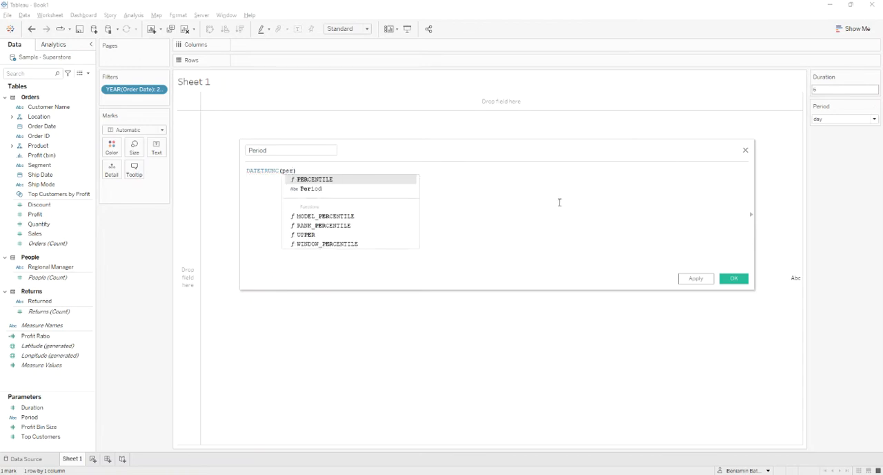
key("Down")
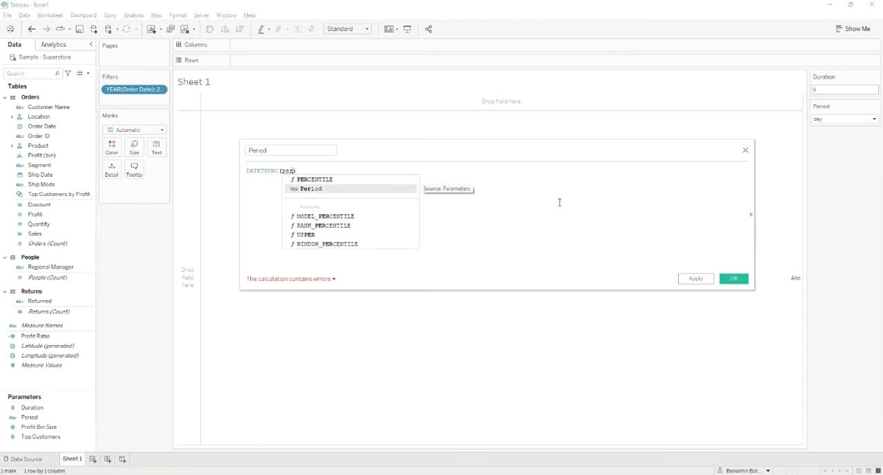
key("Return")
type(",")
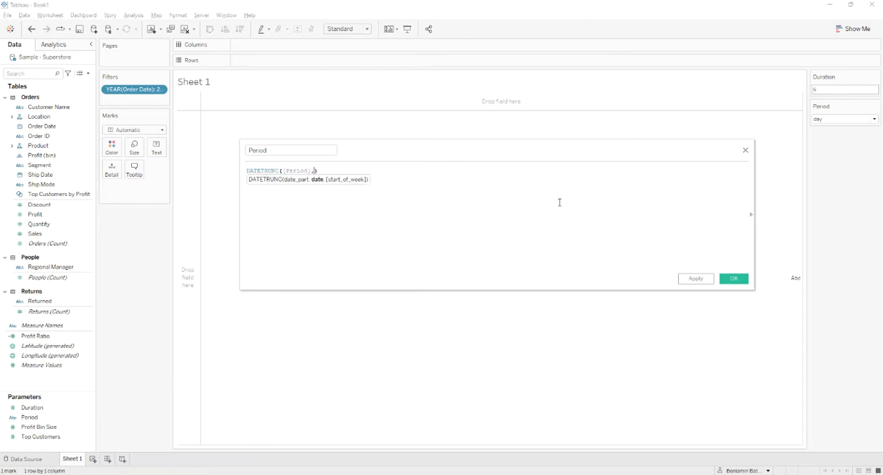
type("orde")
key("Return")
left_click(740, 279)
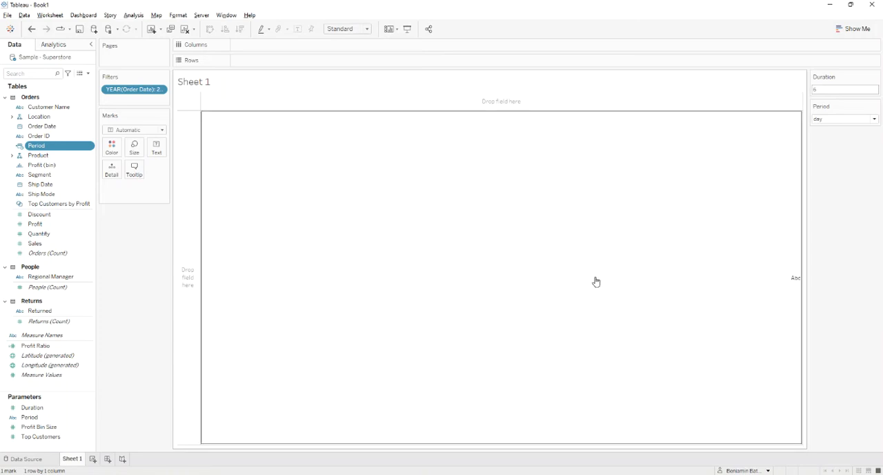
- Change the data type of the calculated Period field to Date
right_click(37, 147)
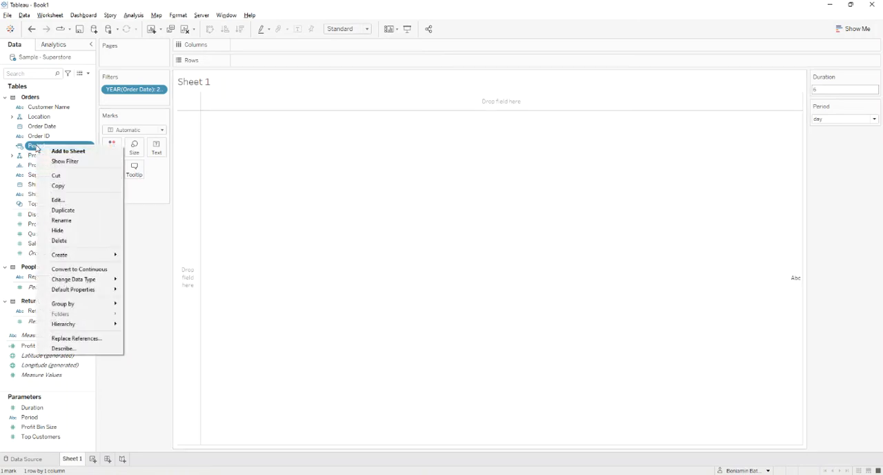
mouse_move(96, 283)
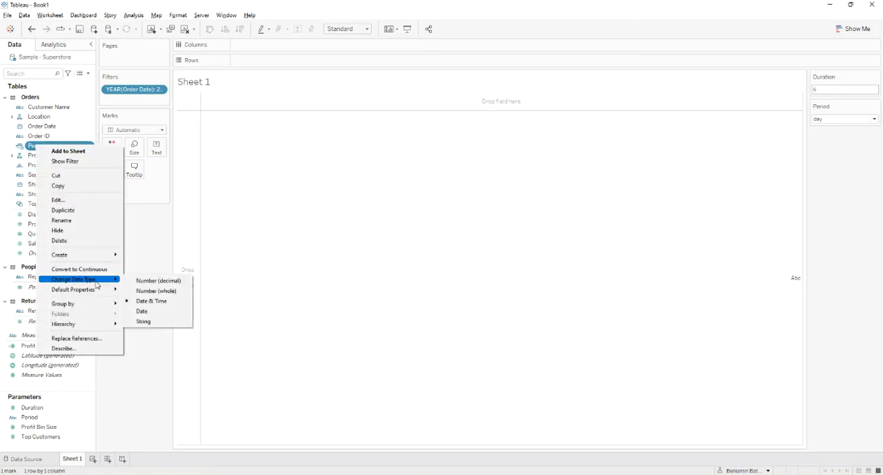
left_click(156, 315)
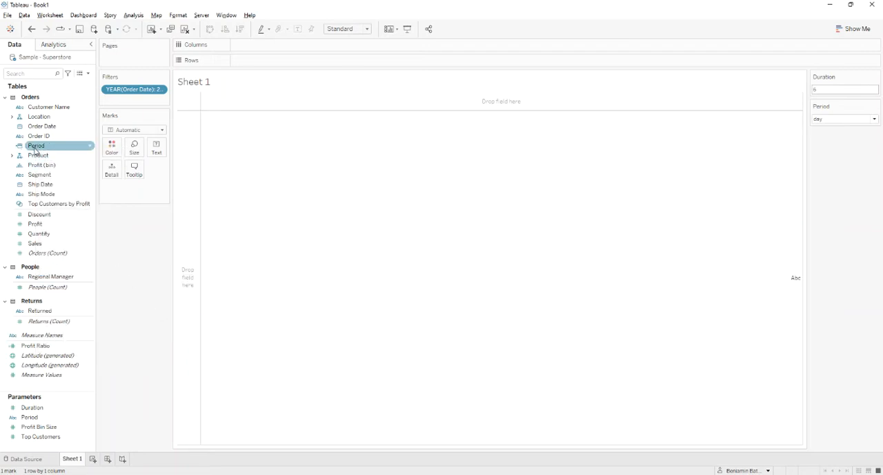
- Place the calculated Period field on Columns as a continuous date
left_click_drag(34, 150, 275, 49)
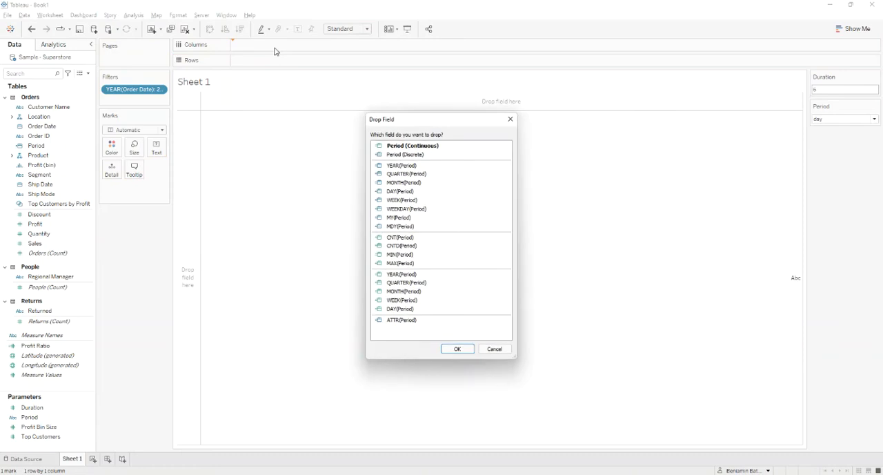
double_click(404, 148)
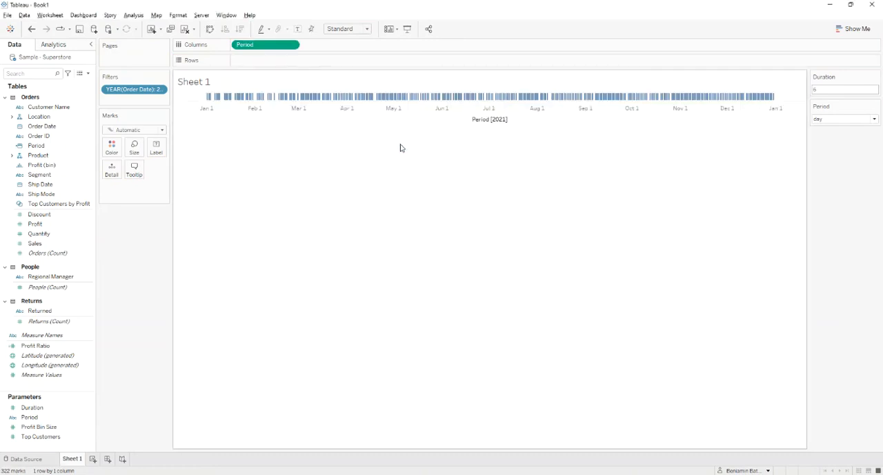
- Test the Period parameter on the date axis with week and month, and return it to day
left_click(827, 120)
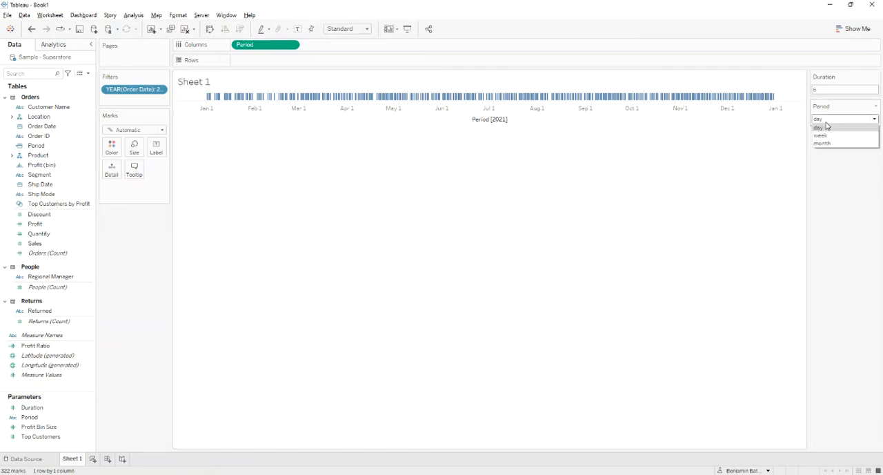
left_click(824, 136)
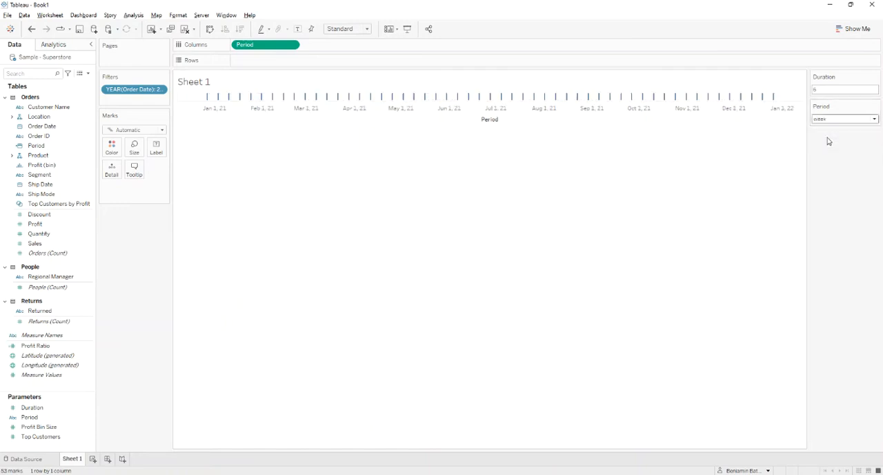
left_click(828, 120)
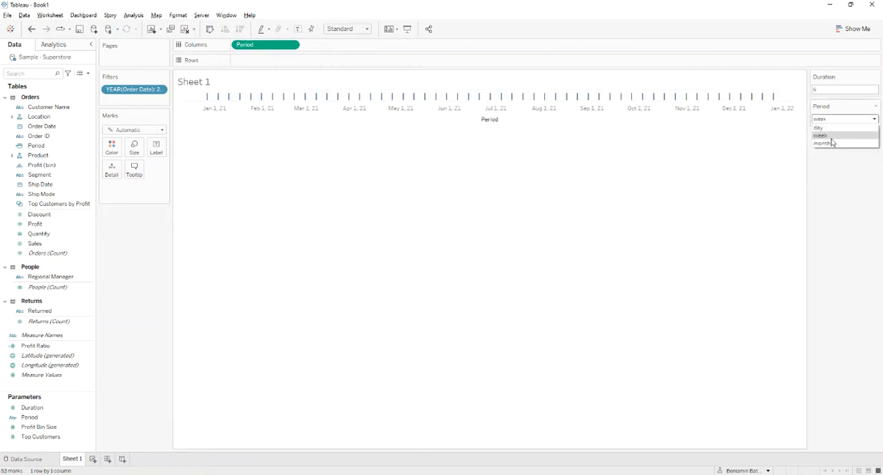
left_click(831, 143)
left_click(830, 120)
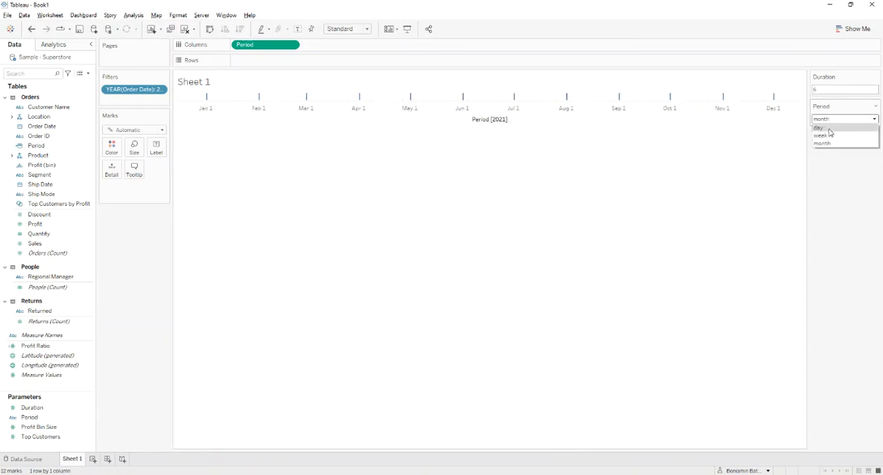
left_click(828, 128)
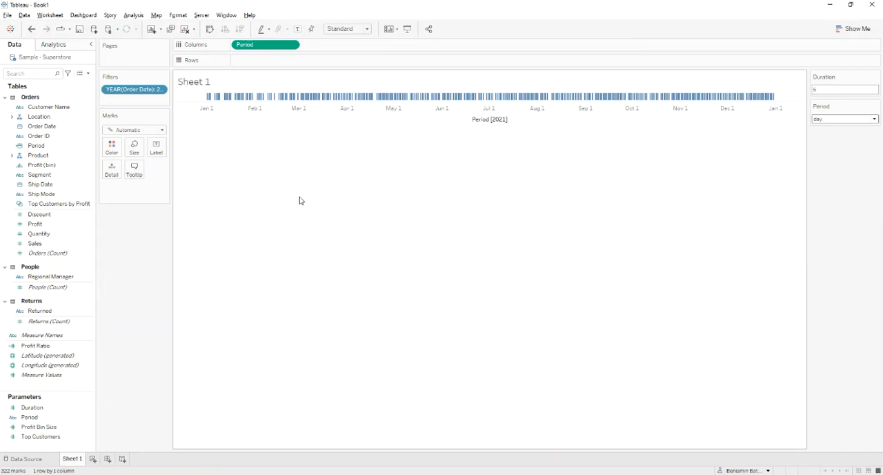
- Add Sales to Rows and apply the Moving Average quick table calculation to it
mouse_move(34, 243)
left_mouse_down()
mouse_move(207, 166)
mouse_move(288, 65)
left_mouse_up()
right_click(265, 62)
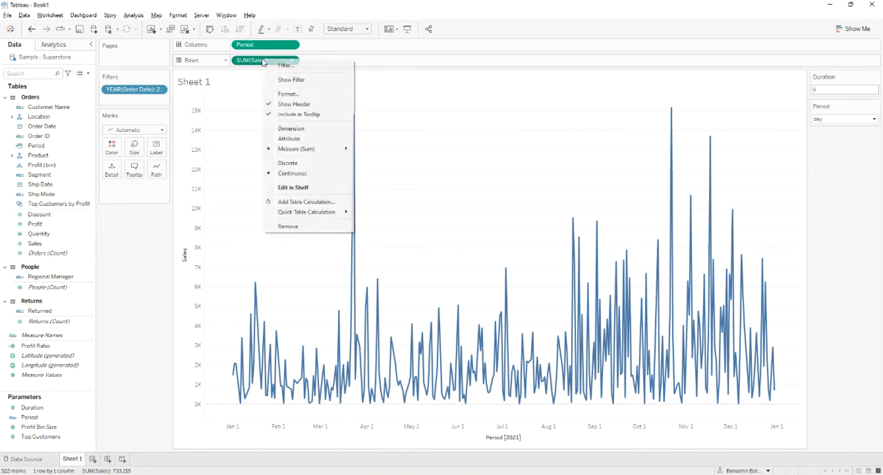
mouse_move(333, 216)
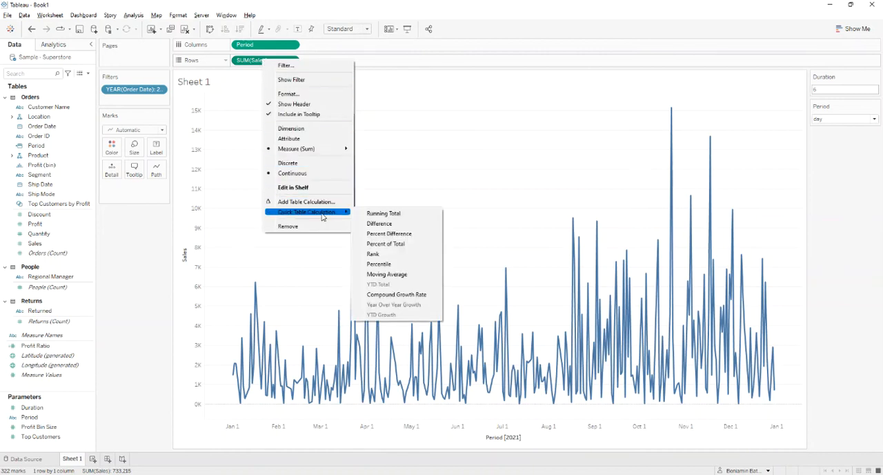
left_click(404, 275)
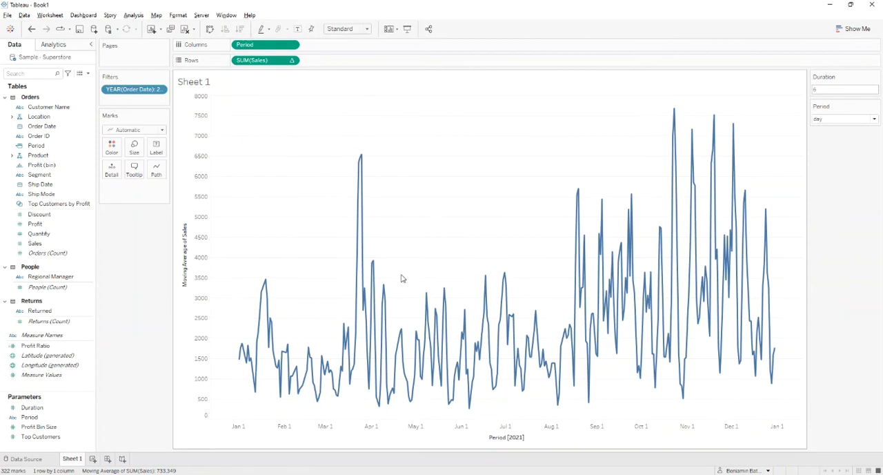
- Save the moving average calculation from Rows as a reusable field named Sales Moving Average
left_click_drag(262, 62, 78, 234)
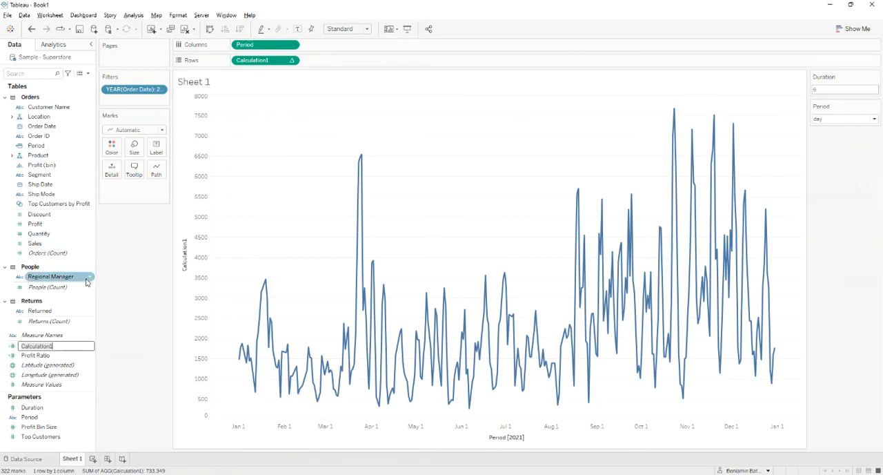
type("Sales Moving Average")
key("Return")
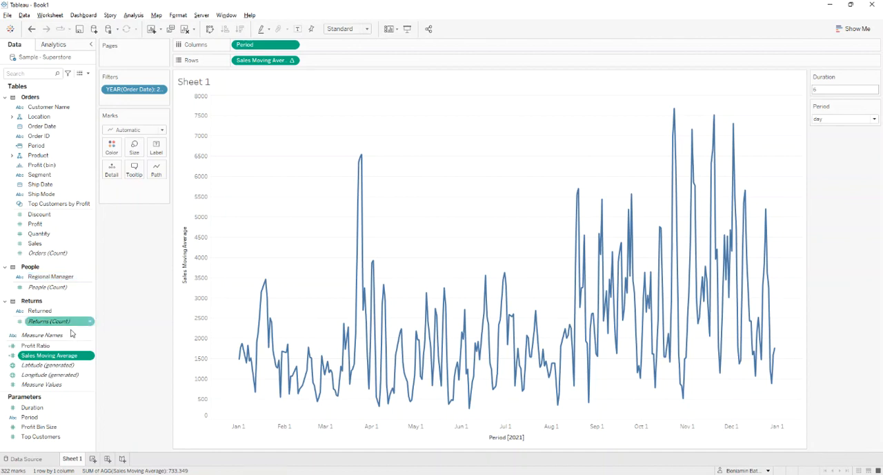
- Edit the Sales Moving Average formula to WINDOW_AVG(SUM([Sales]), -[Duration]+1, 0) and save it
right_click(45, 357)
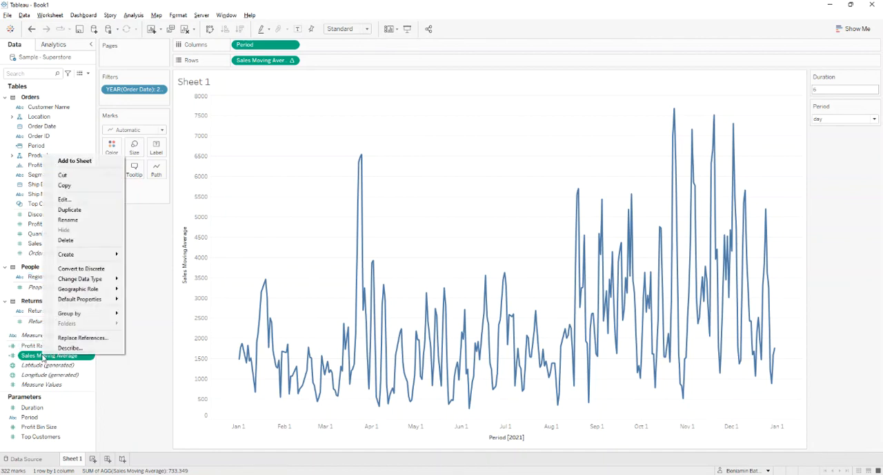
left_click(74, 203)
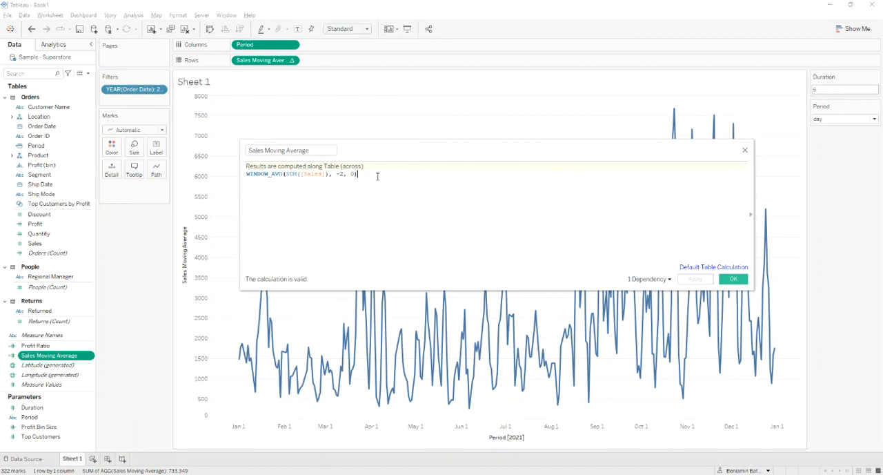
left_click(336, 174)
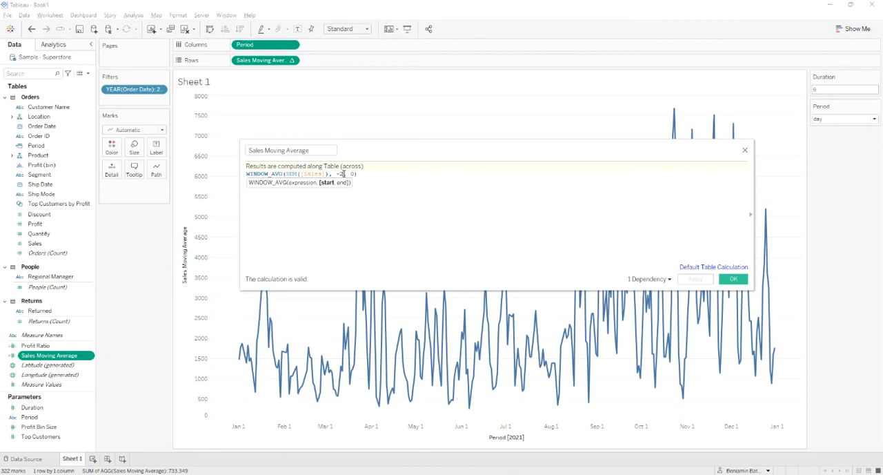
key("BackSpace")
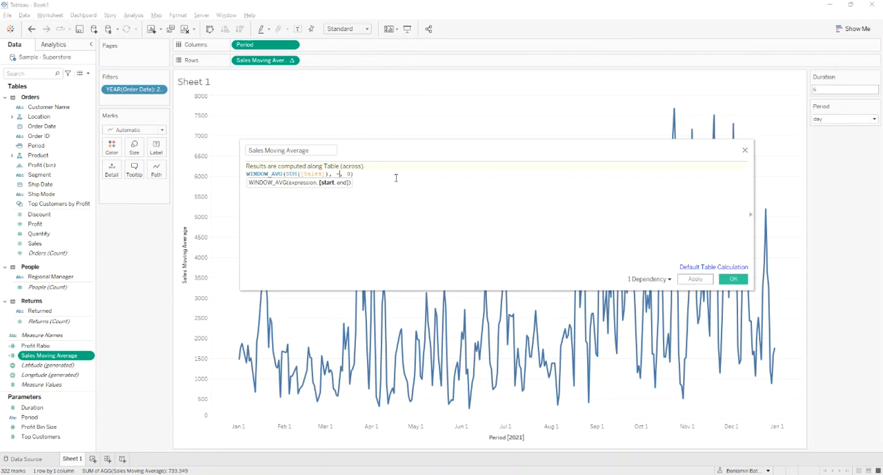
type("Du")
key("Return")
type("+1")
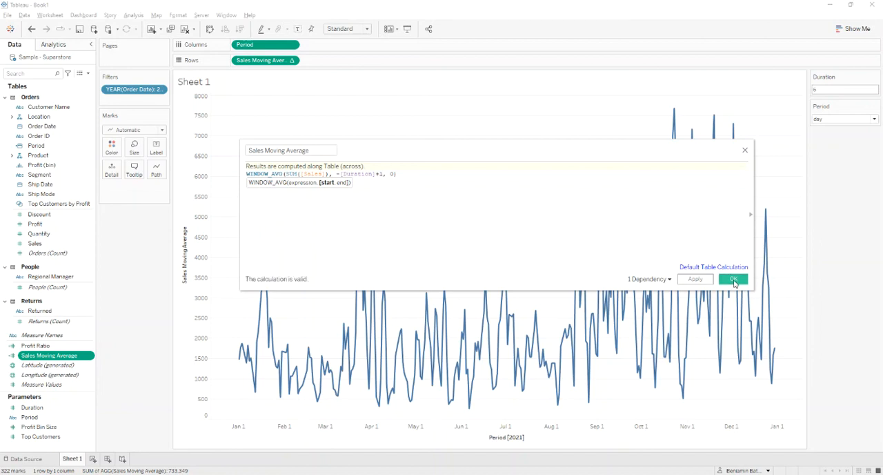
left_click(734, 280)
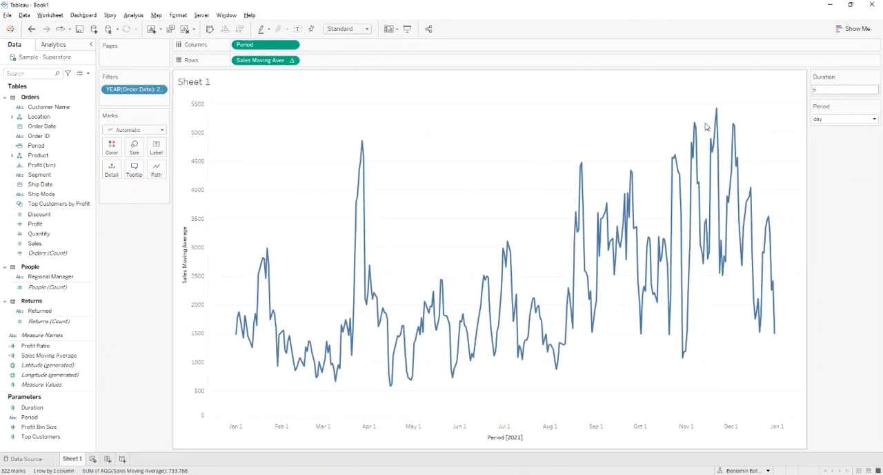
- Try Duration values of 12 and 5 on the moving average chart, and switch the Period parameter to month
left_click(823, 90)
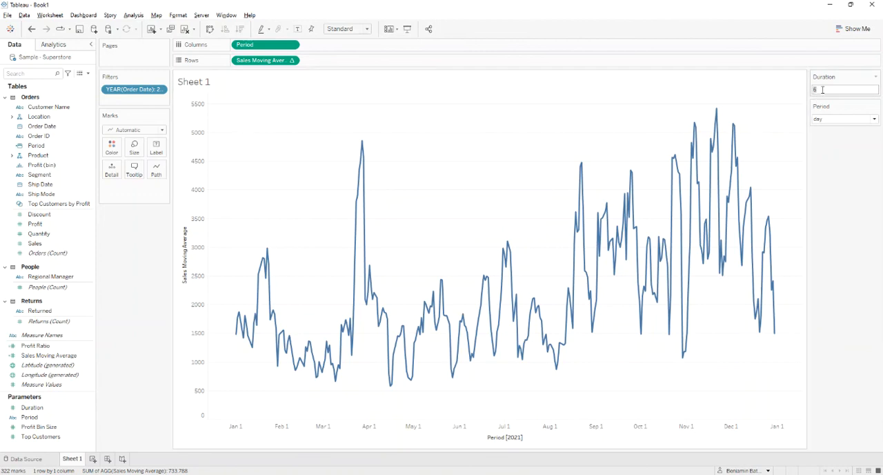
type("12")
key("Return")
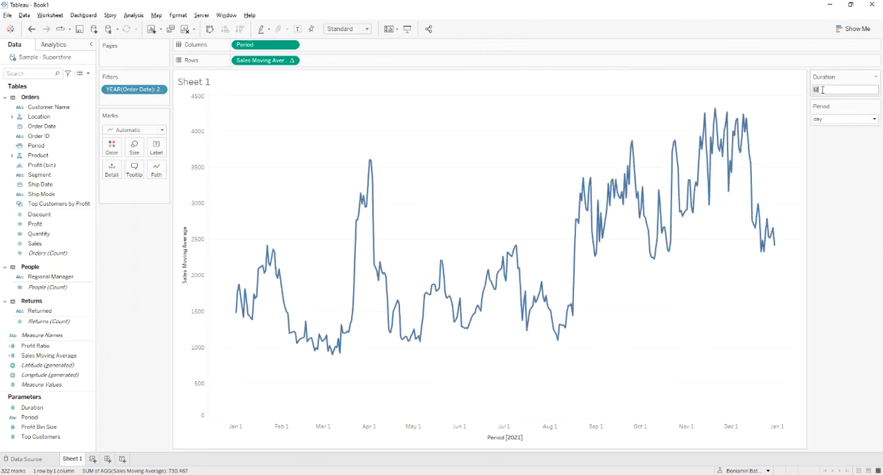
type("3")
key("Return")
left_click(831, 119)
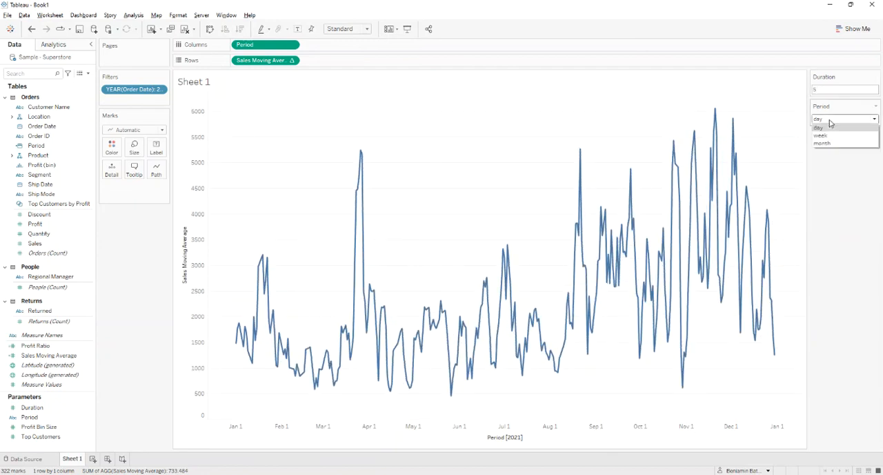
left_click(823, 144)
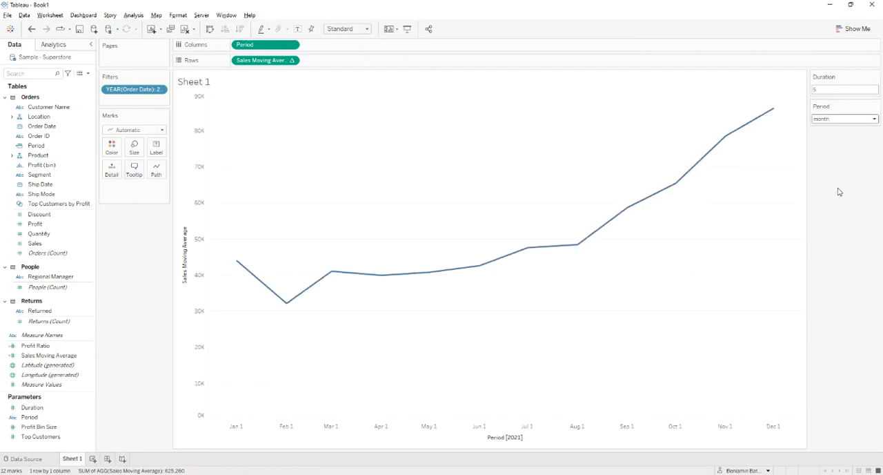